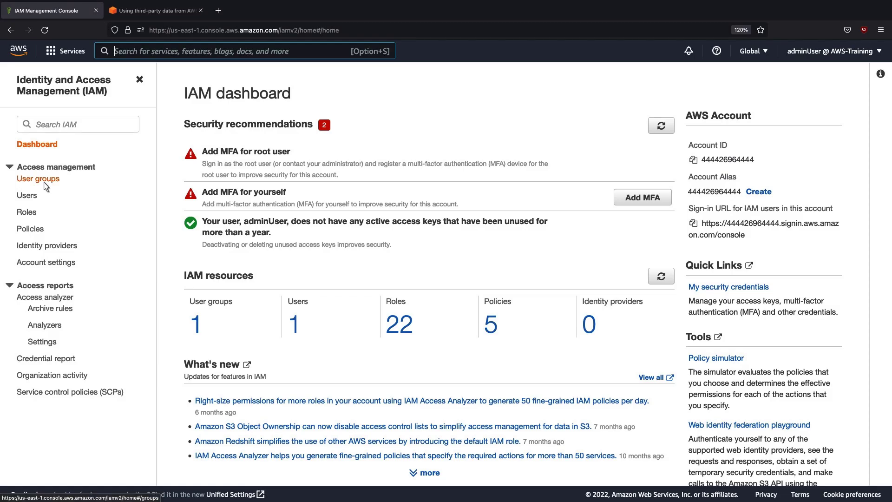
# Open the admins user group in IAM and review its attached permissions.
pyautogui.click(45, 182)
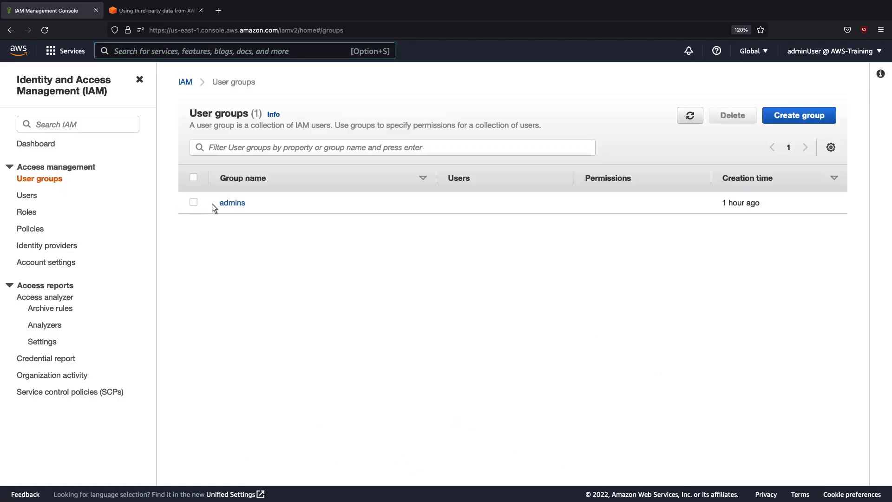
pyautogui.click(232, 204)
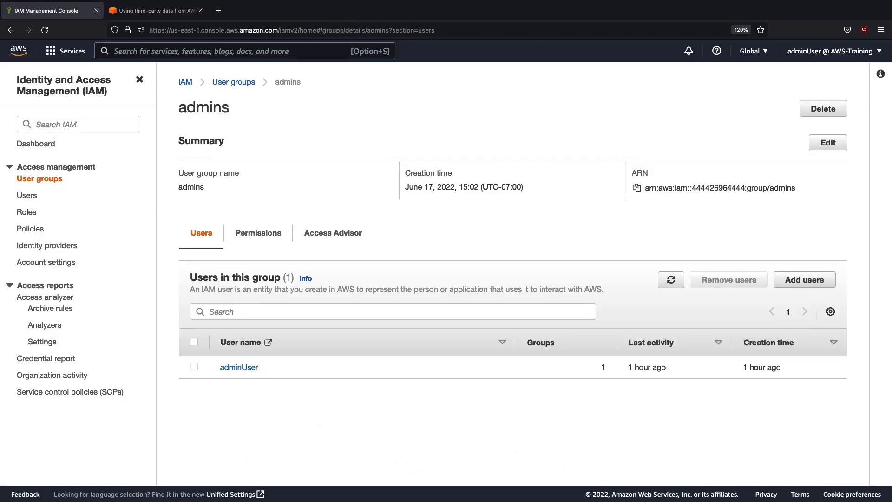
pyautogui.click(259, 236)
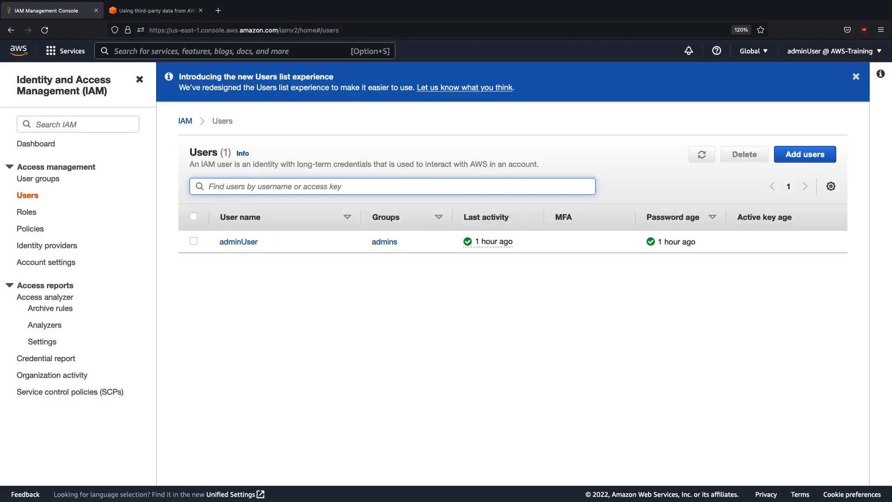
# Filter the IAM policies by "administratoraccess".
pyautogui.click(30, 228)
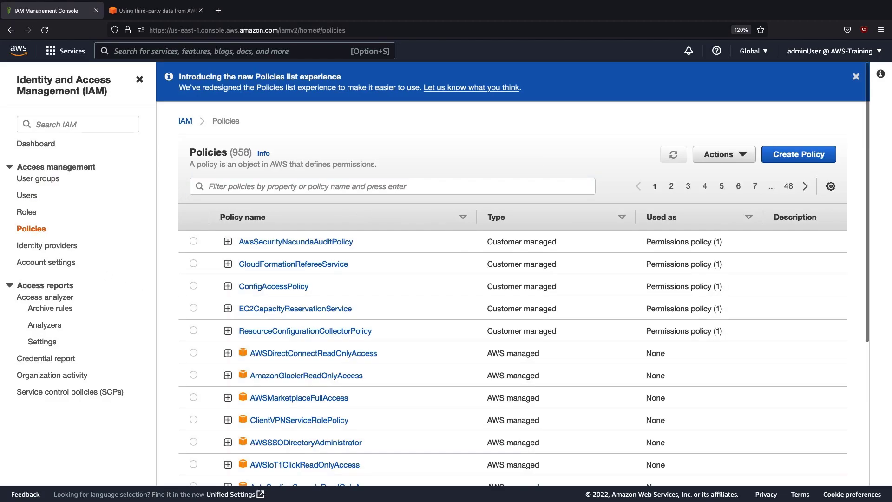
pyautogui.click(210, 188)
pyautogui.write('administratoraccess')
pyautogui.press('Return')
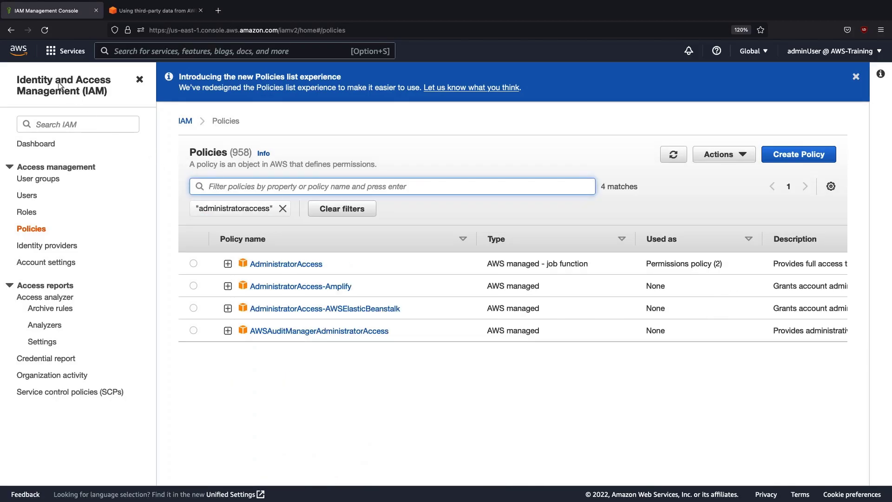
# Return to the AWS console home and review the workshop's Task 1 instructions for setting up Amazon QuickSight.
pyautogui.click(19, 50)
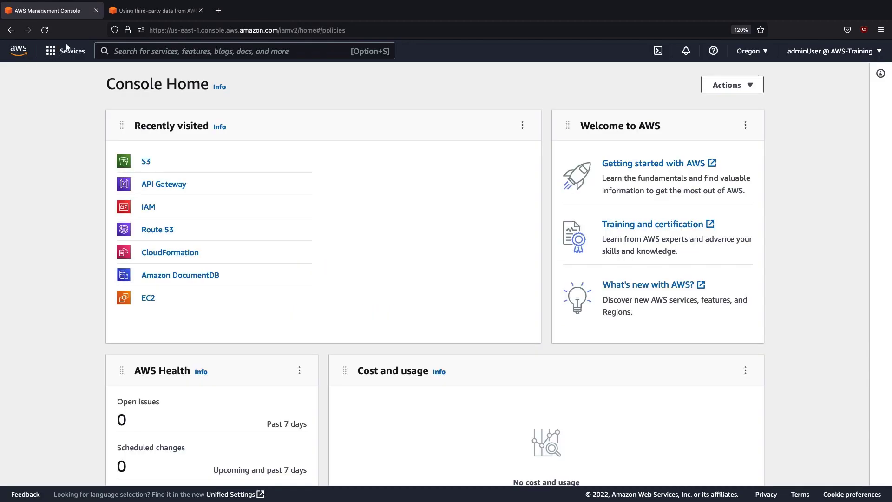
pyautogui.click(151, 18)
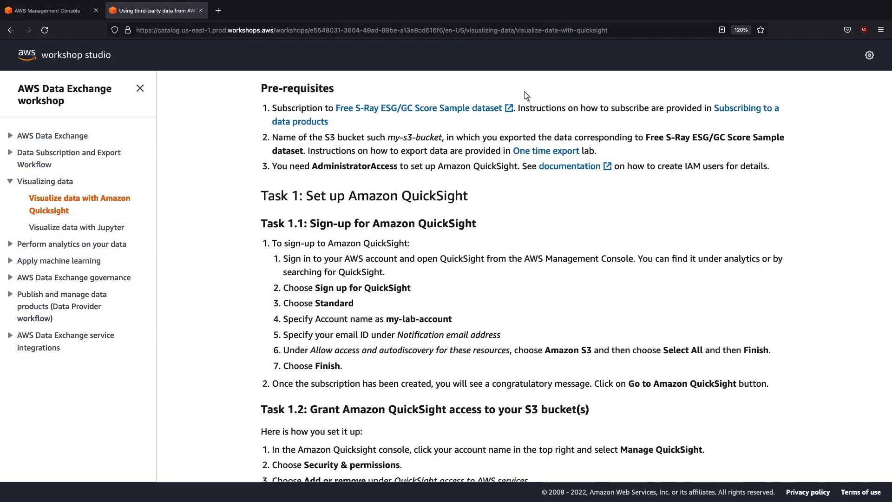
pyautogui.scroll(-3, 890, 167)
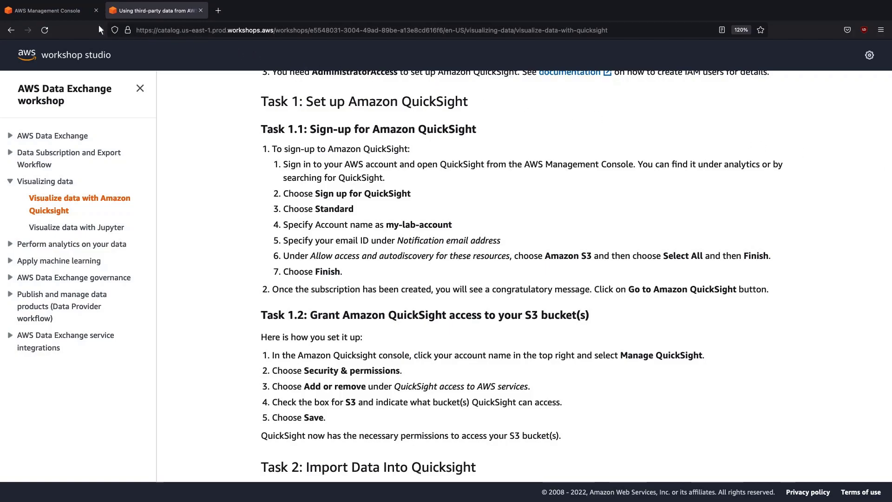
# Search the AWS console for "quicksight", open the service and start signing up for its Standard edition.
pyautogui.click(57, 18)
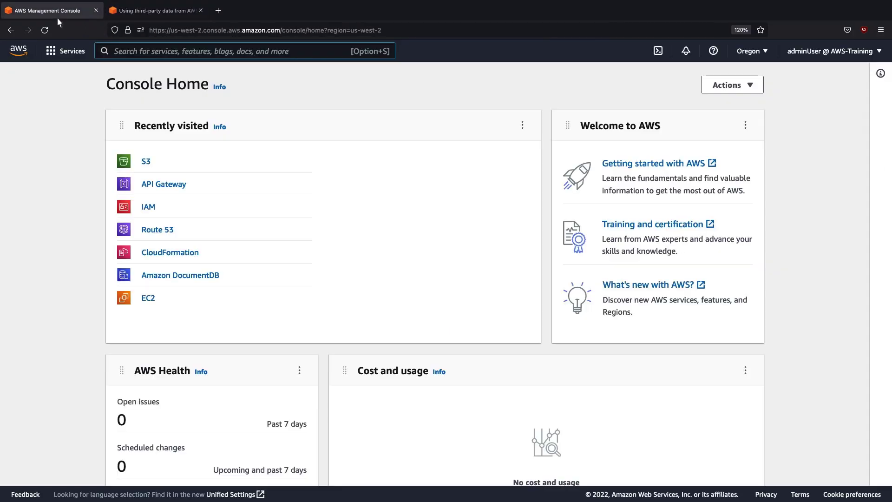
pyautogui.click(117, 53)
pyautogui.write('quicksight')
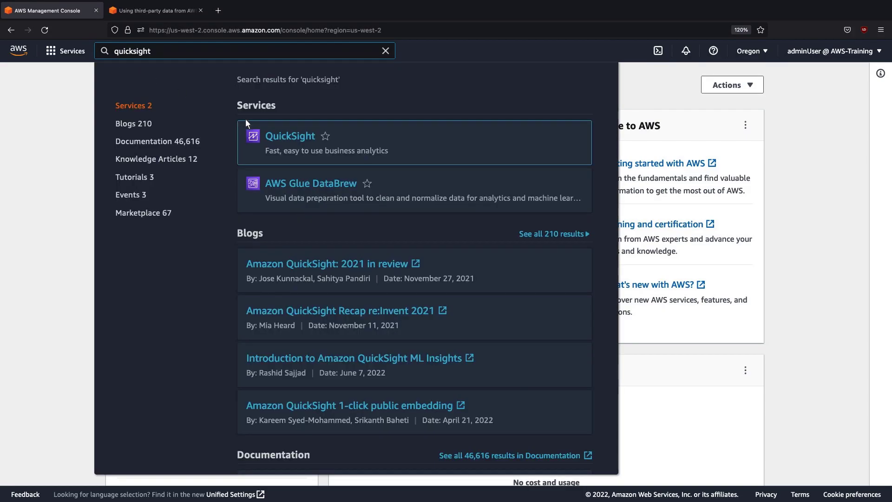
pyautogui.click(285, 138)
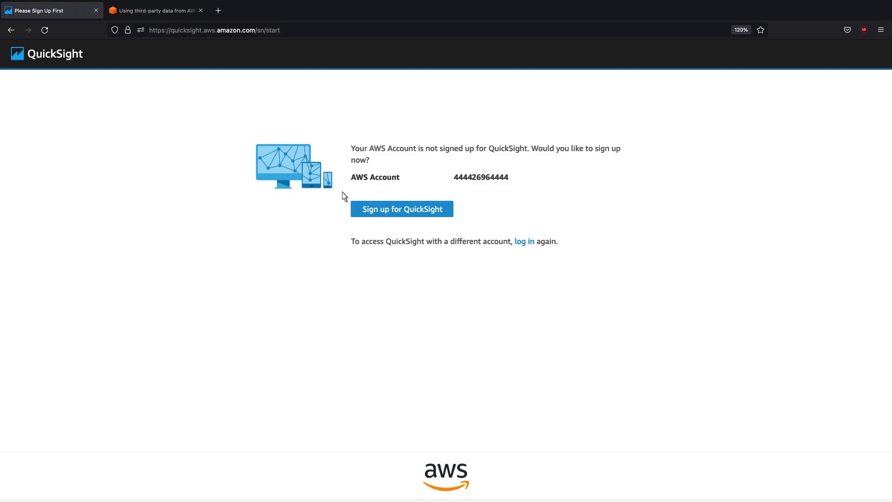
pyautogui.click(369, 217)
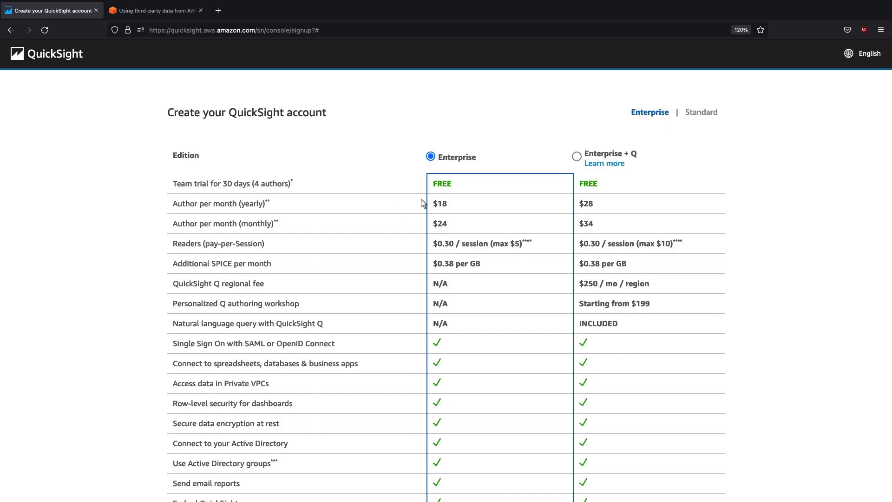
pyautogui.click(704, 115)
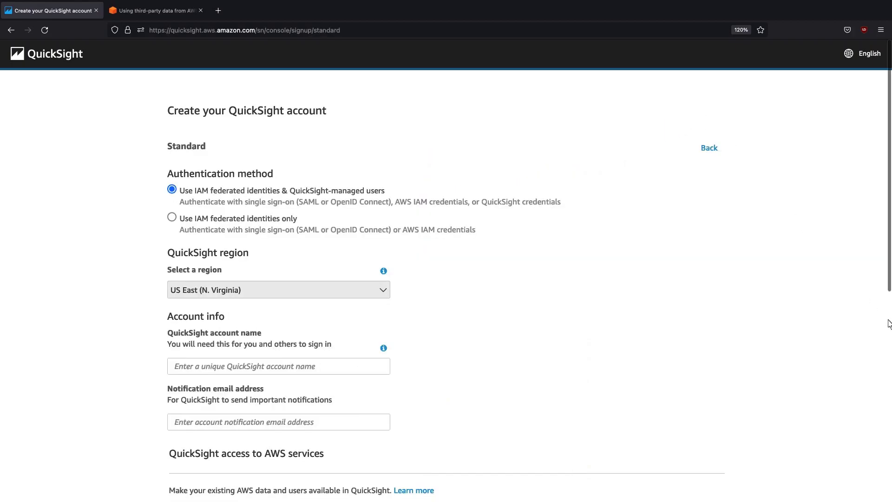
# Name the QuickSight account my-quicksight-dx-lab-1234 and enter the notification email address.
pyautogui.scroll(-3, 888, 323)
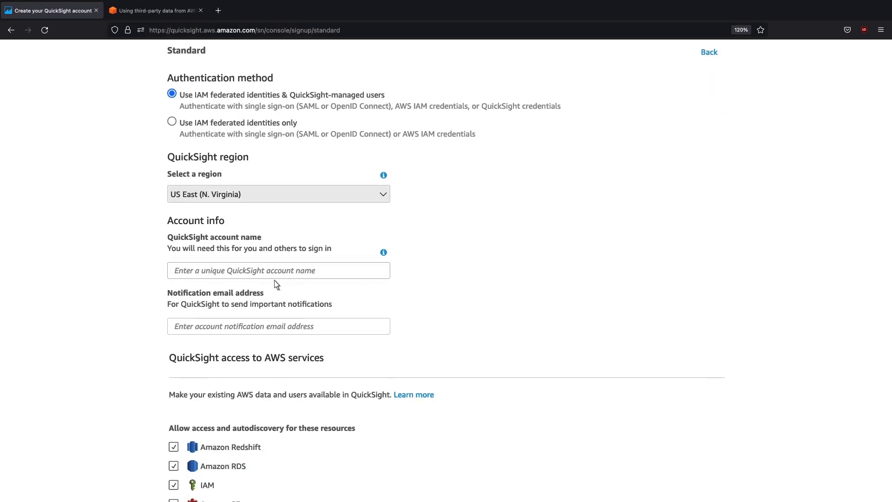
pyautogui.click(177, 274)
pyautogui.write('my-quicksight-dx-lab-1234')
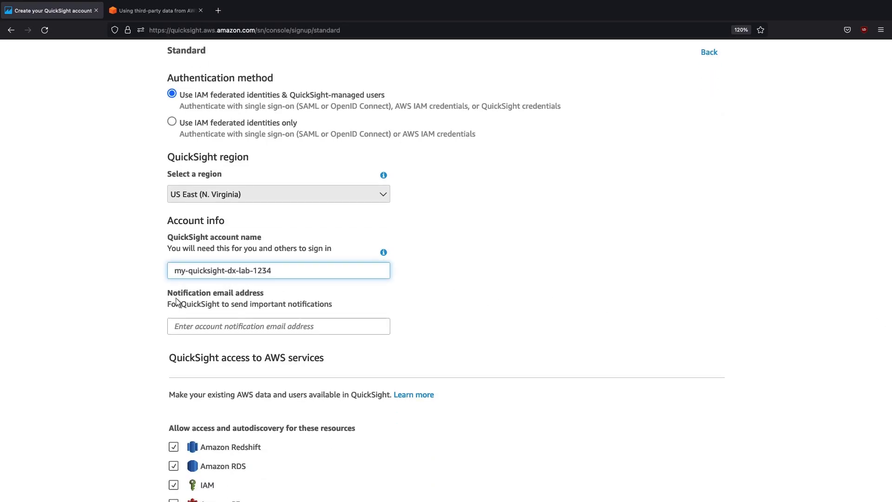
pyautogui.click(176, 327)
pyautogui.write('awstraining@example.com')
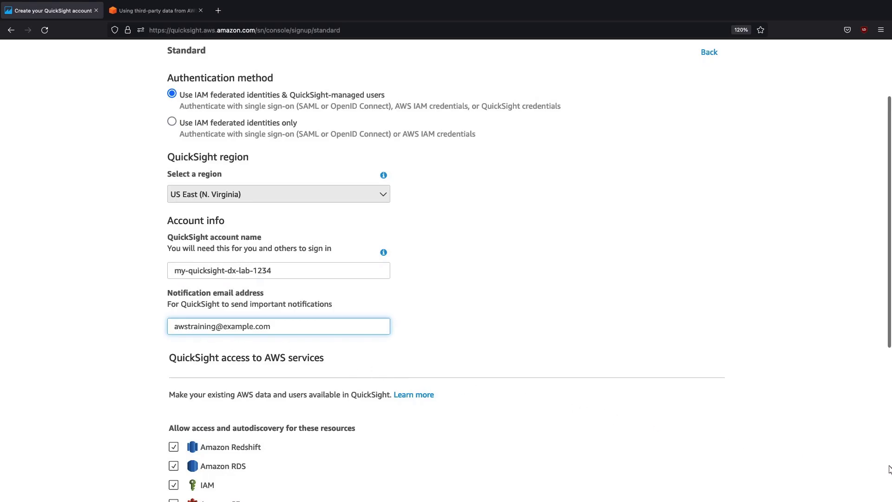
# Grant QuickSight access to all S3 buckets linked to the account.
pyautogui.scroll(-6, 888, 470)
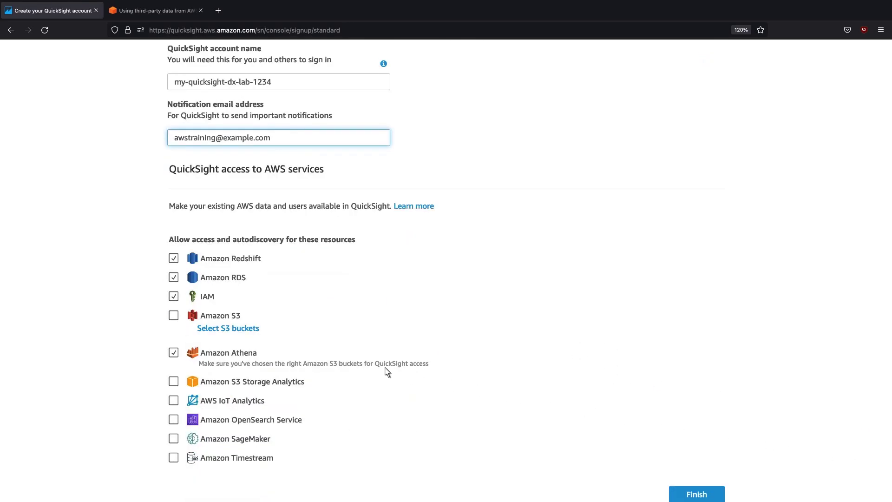
pyautogui.click(203, 328)
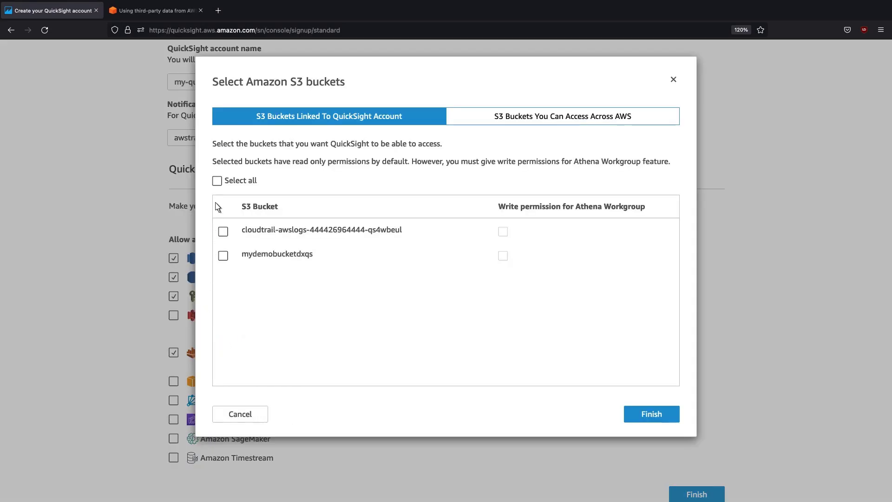
pyautogui.click(217, 181)
pyautogui.click(648, 421)
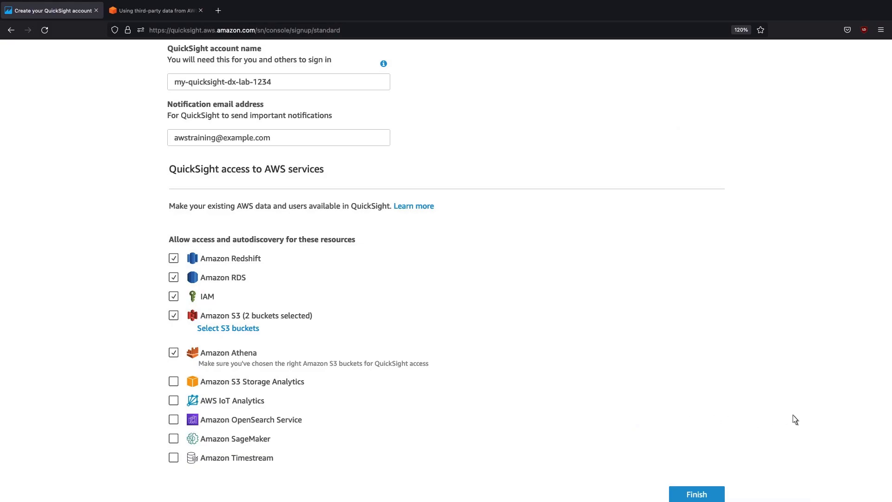
# Submit the QuickSight sign-up and proceed to Amazon QuickSight.
pyautogui.scroll(-3, 890, 417)
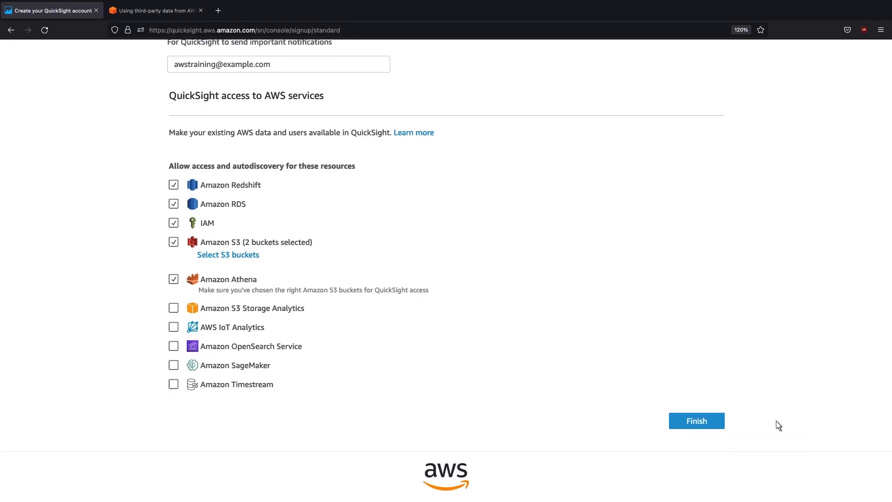
pyautogui.click(711, 425)
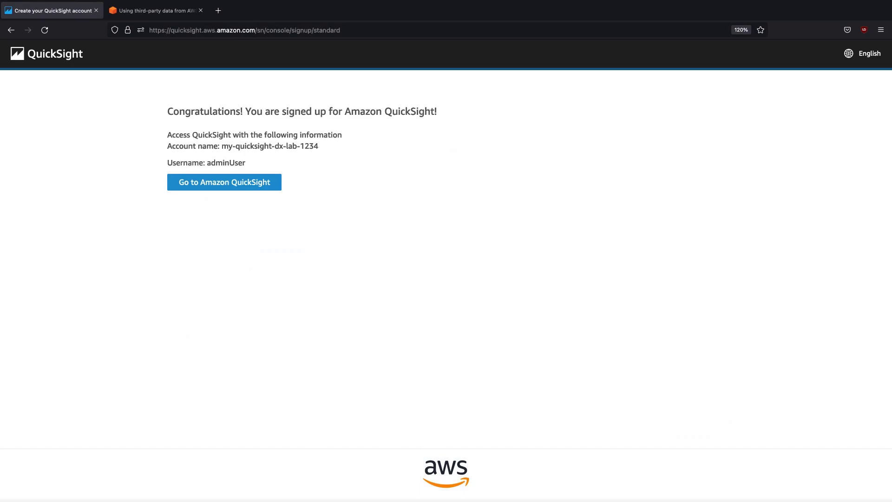
pyautogui.click(215, 188)
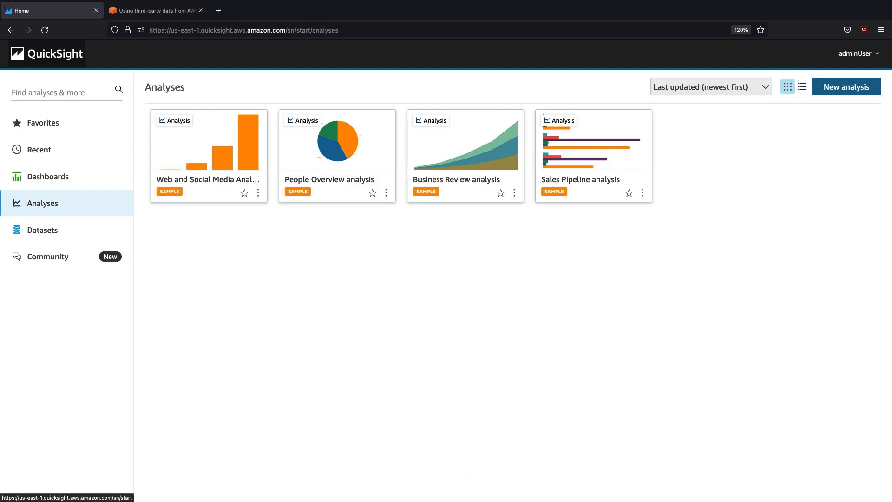
# View the existing datasets, then review the account's security permissions for QuickSight access to AWS services and S3 buckets.
pyautogui.click(47, 236)
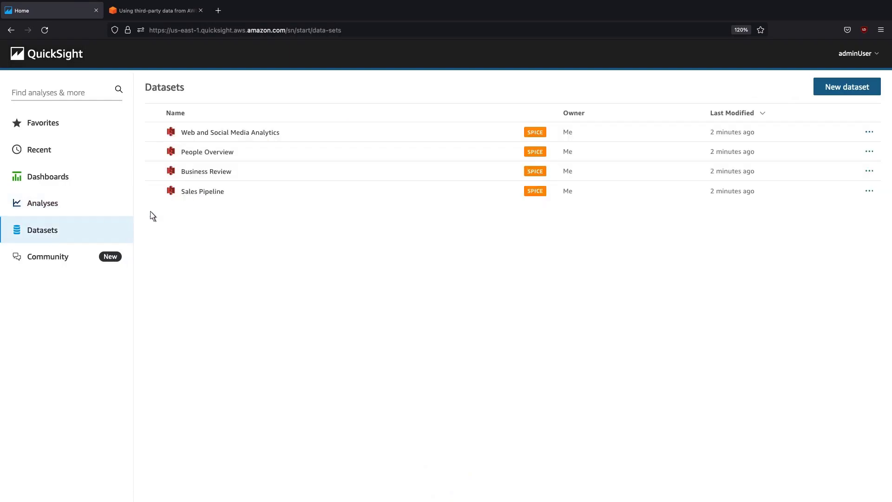
pyautogui.click(879, 59)
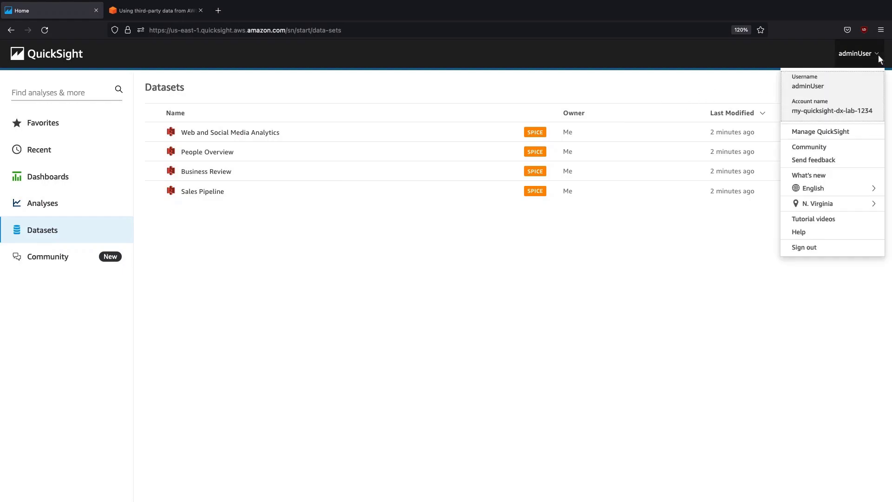
pyautogui.click(798, 135)
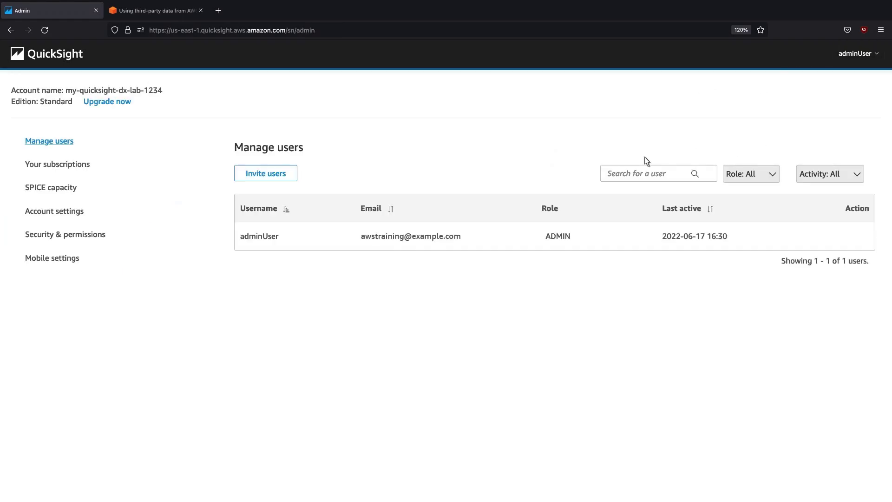
pyautogui.click(107, 236)
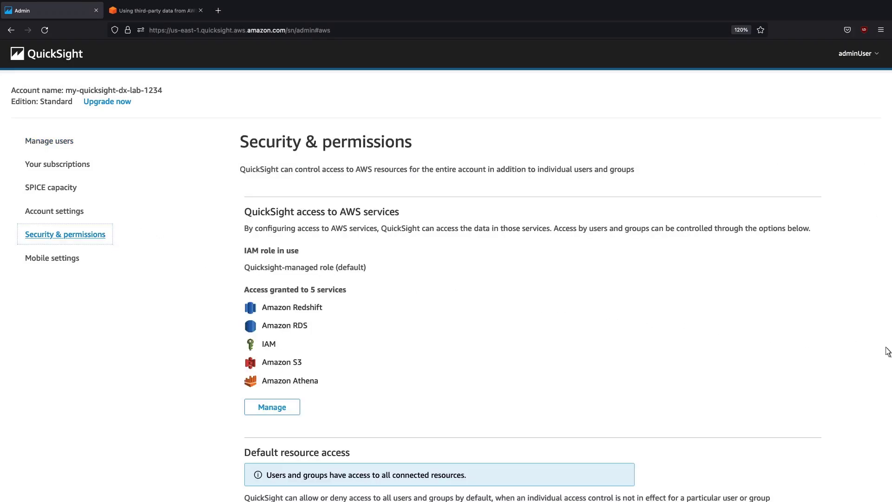
pyautogui.scroll(-3, 885, 351)
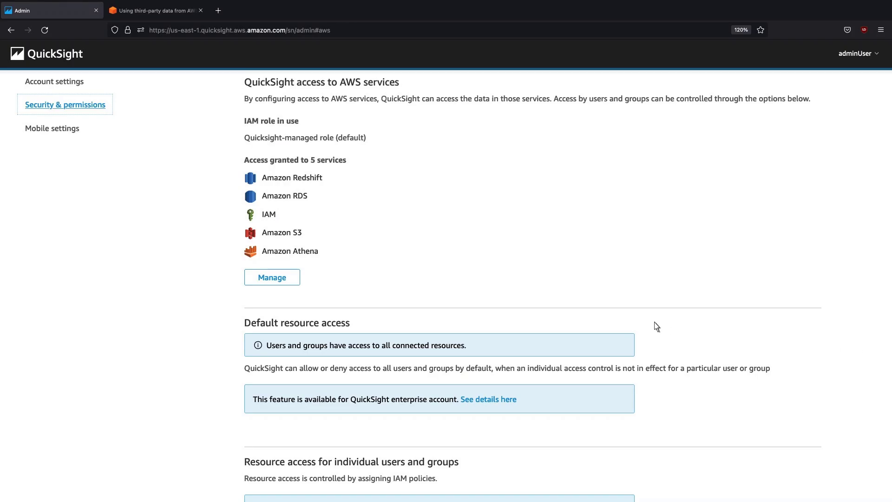
pyautogui.click(283, 281)
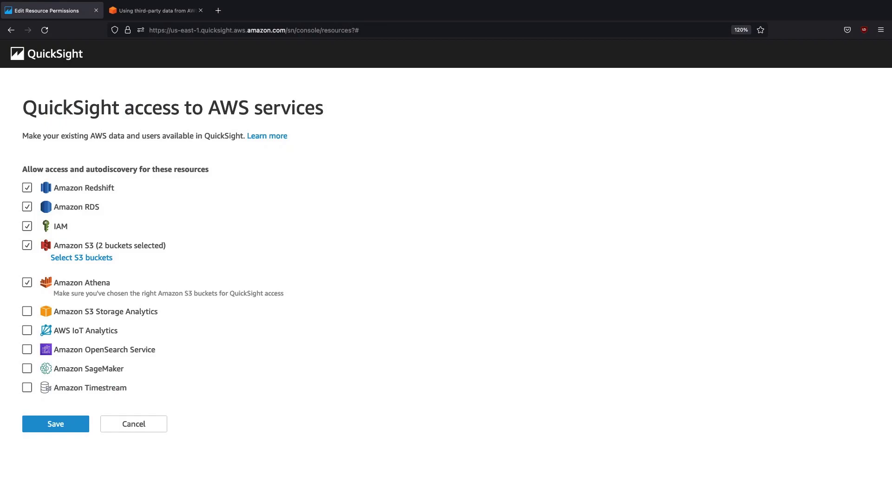
# Return to the QuickSight datasets list and start creating a new dataset.
pyautogui.click(51, 64)
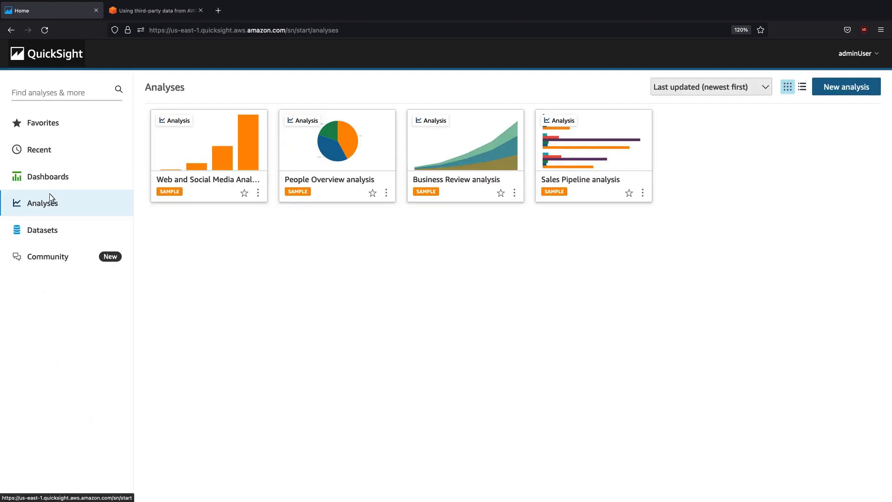
pyautogui.click(107, 223)
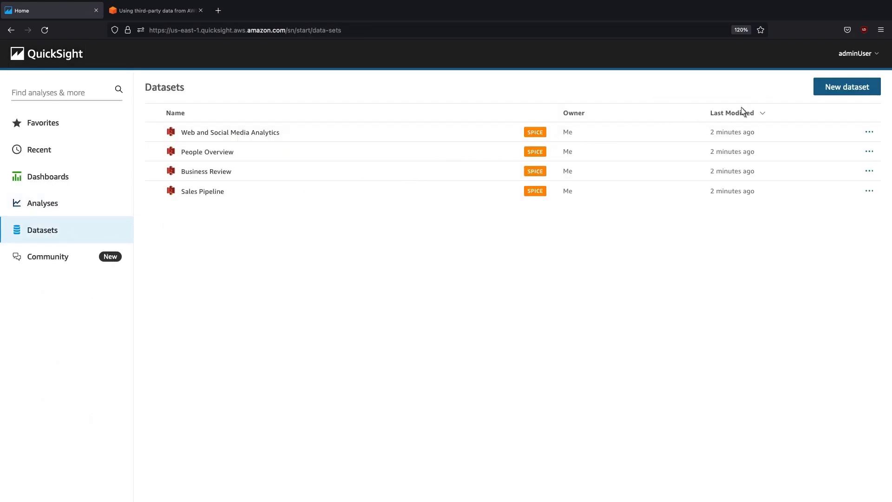
pyautogui.click(839, 93)
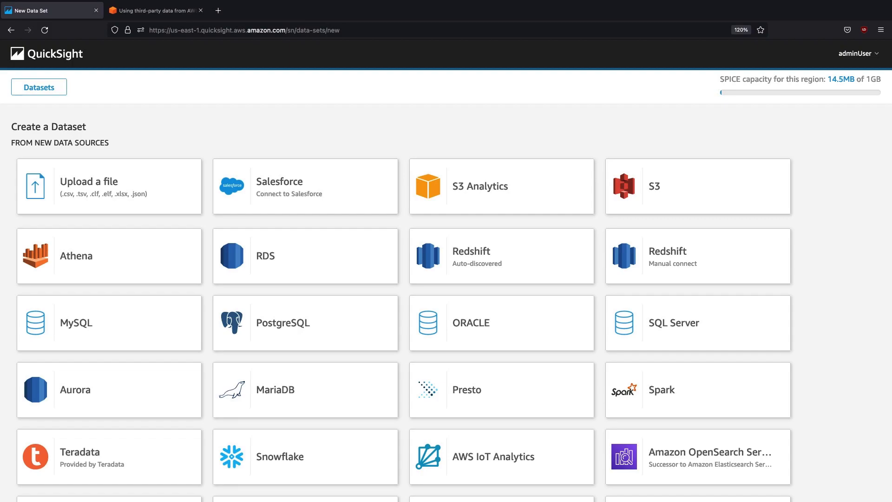
pyautogui.click(119, 188)
pyautogui.doubleClick(371, 133)
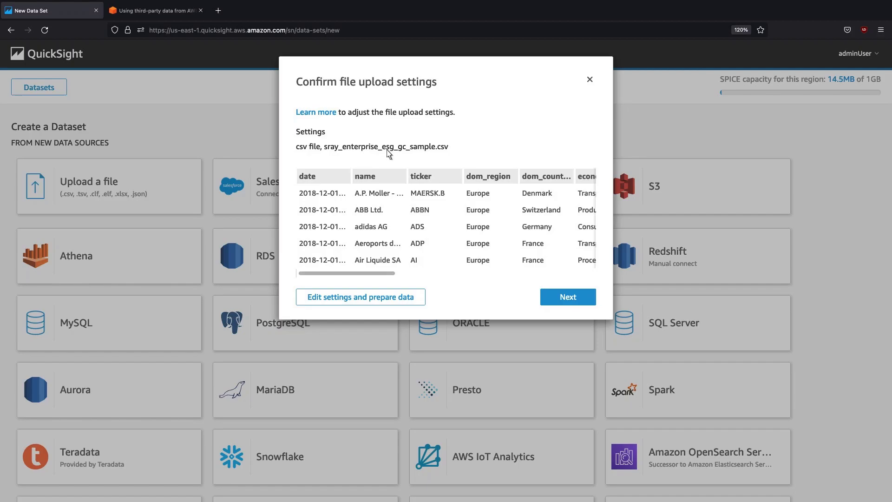
pyautogui.click(569, 303)
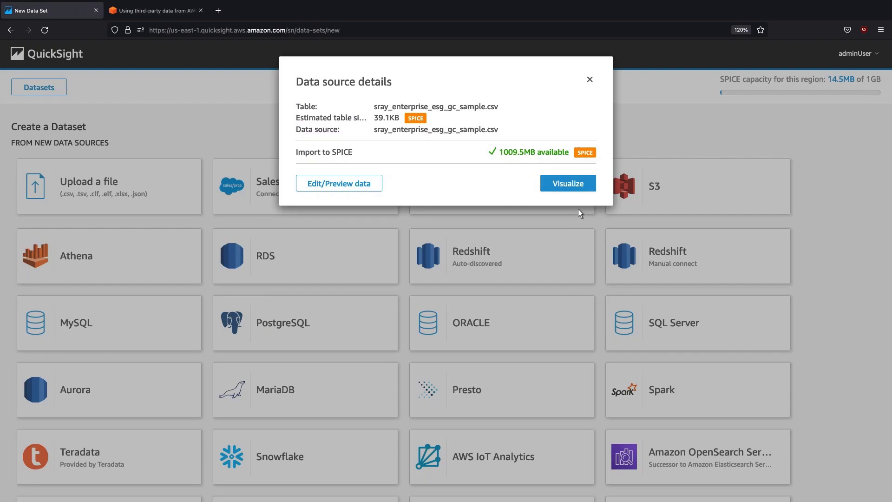
pyautogui.click(589, 81)
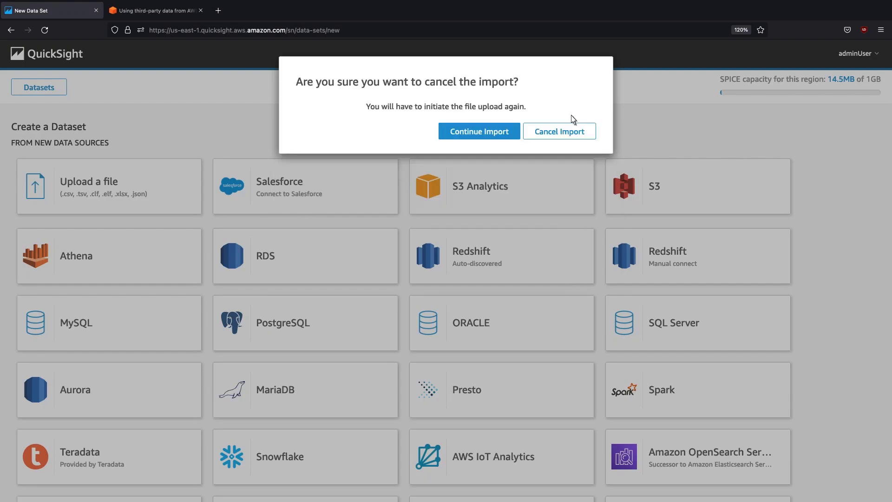
pyautogui.click(560, 138)
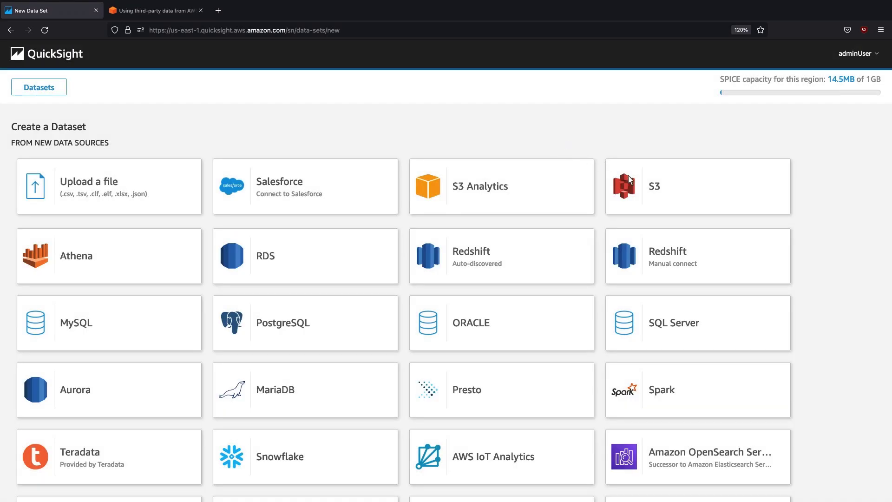
pyautogui.click(654, 192)
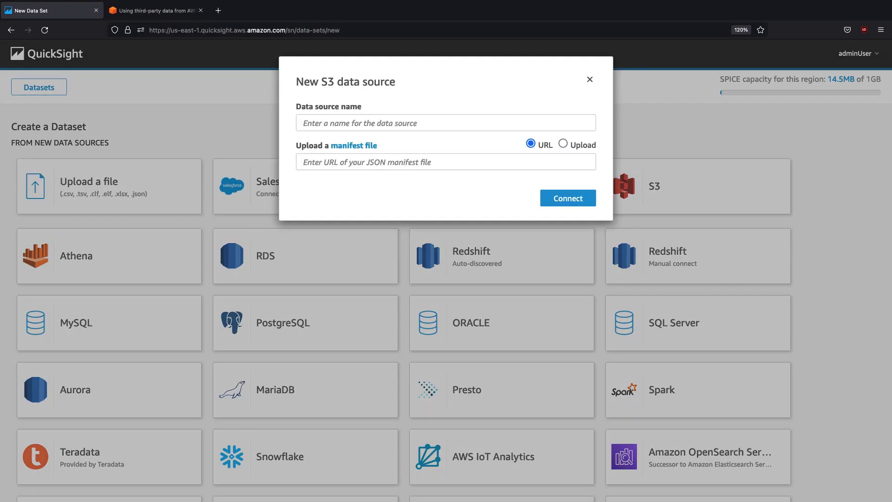
pyautogui.click(305, 125)
pyautogui.write('test-data')
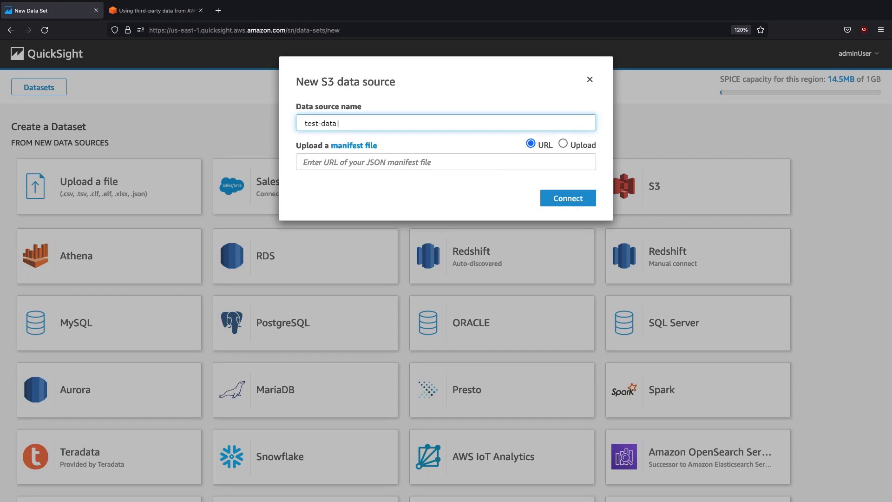
pyautogui.click(307, 162)
pyautogui.write('https://.s3.us-west-2.amazonaws.com/manifest.json')
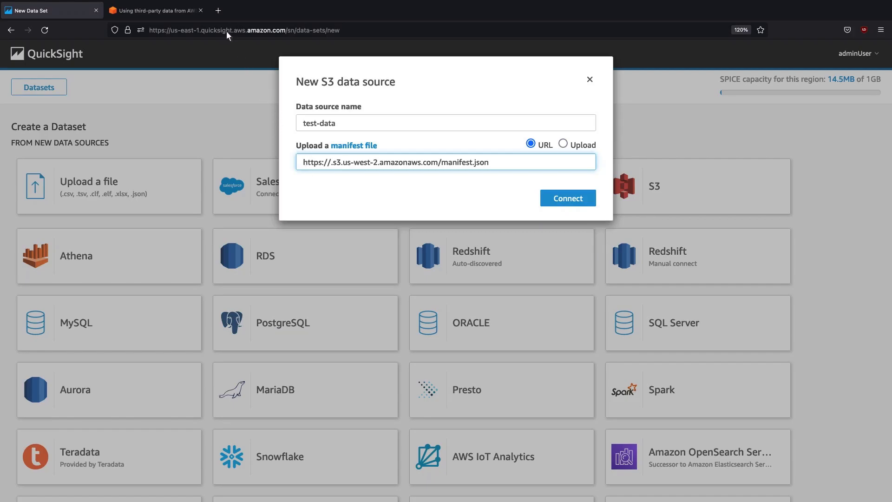
# In the Amazon S3 console, examine the mydemobucketdxqs bucket's dataFolder and the contents of its manifest.json file.
pyautogui.click(218, 10)
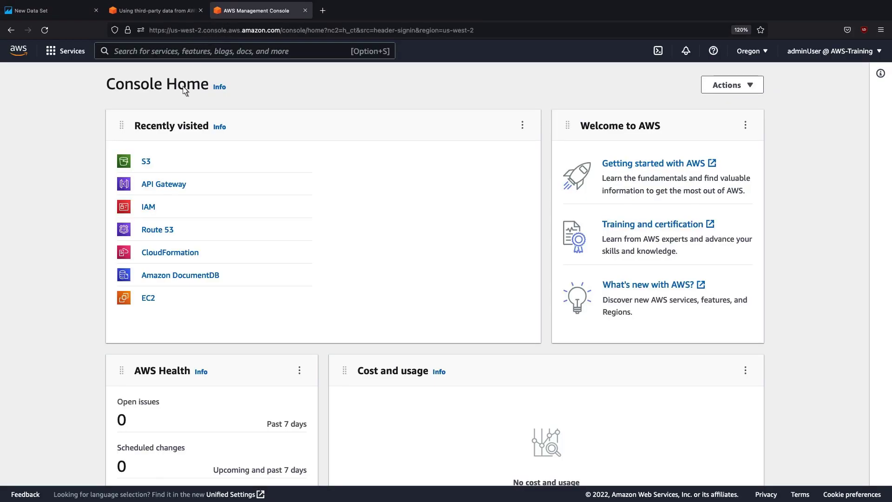
pyautogui.click(146, 163)
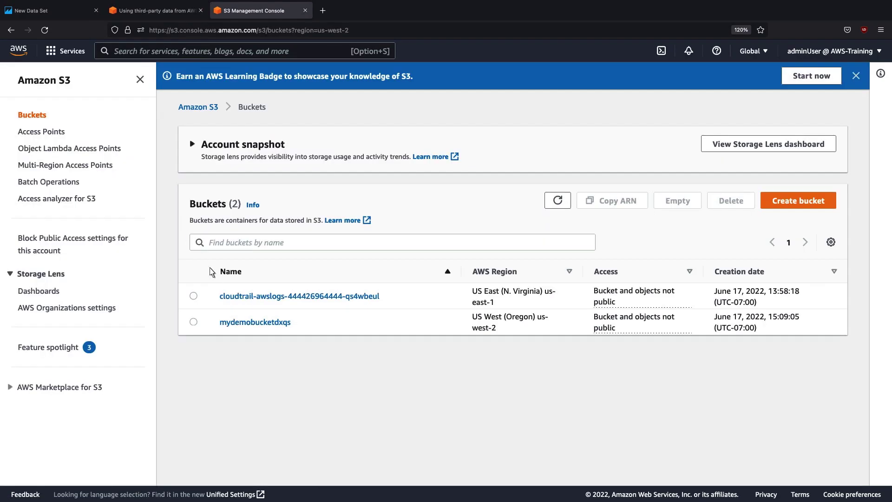
pyautogui.click(249, 325)
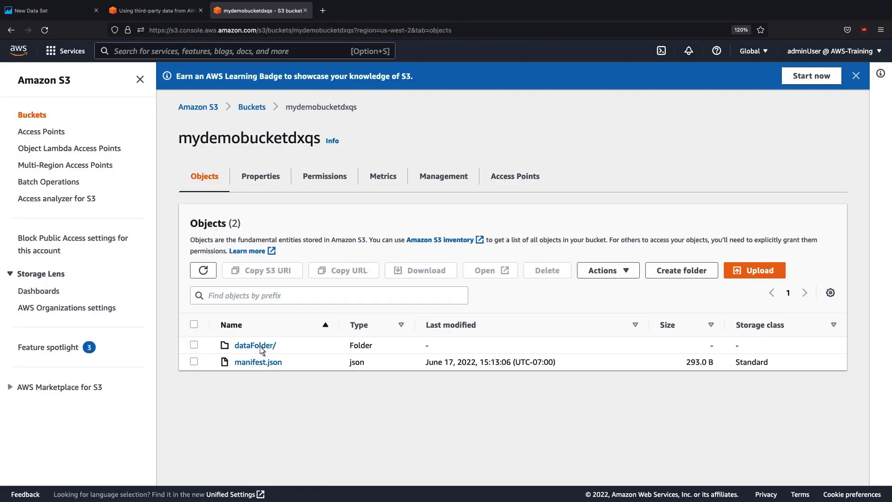
pyautogui.click(263, 352)
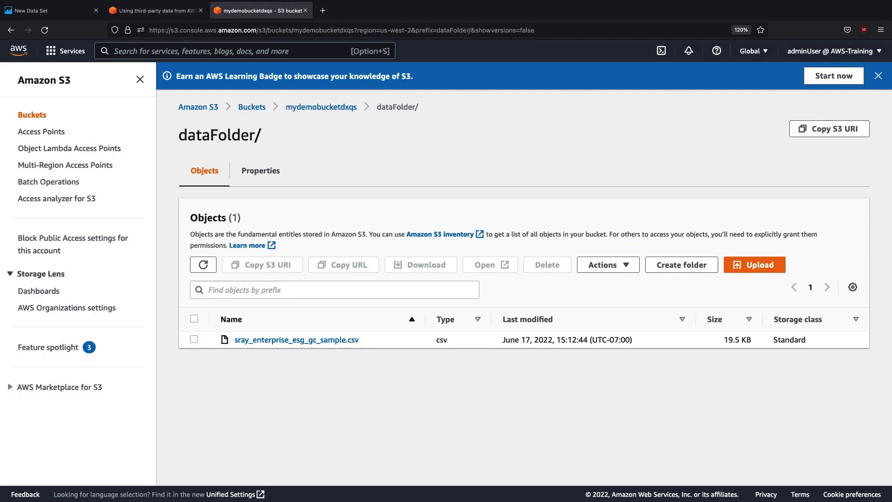
pyautogui.click(321, 108)
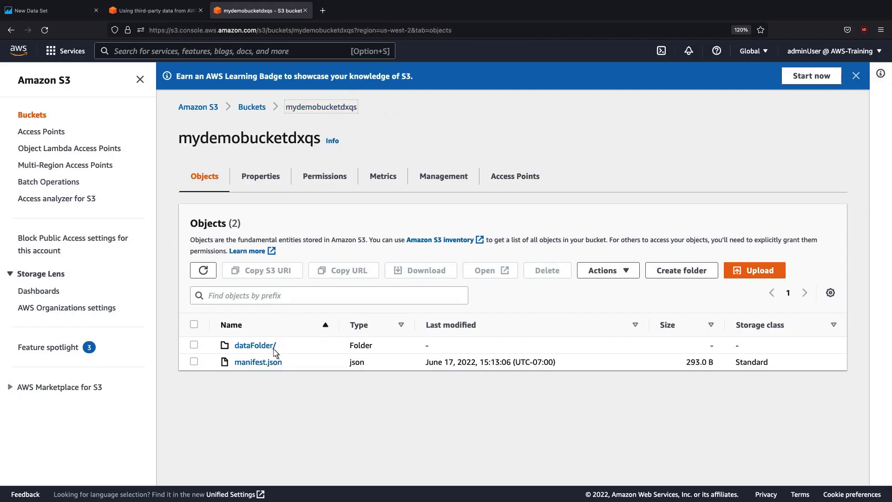
pyautogui.click(269, 366)
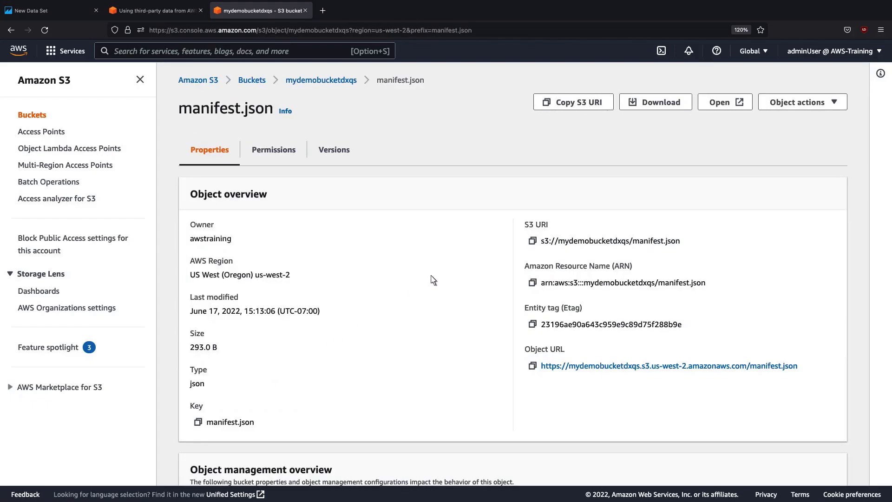
pyautogui.click(723, 112)
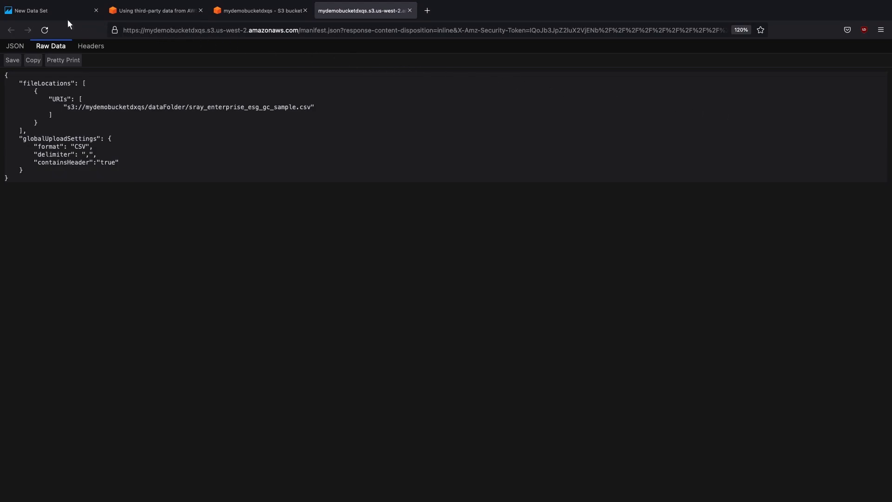
# Back in QuickSight, insert the bucket name mydemobucketdxqs into the manifest URL and connect the test-data source.
pyautogui.click(41, 15)
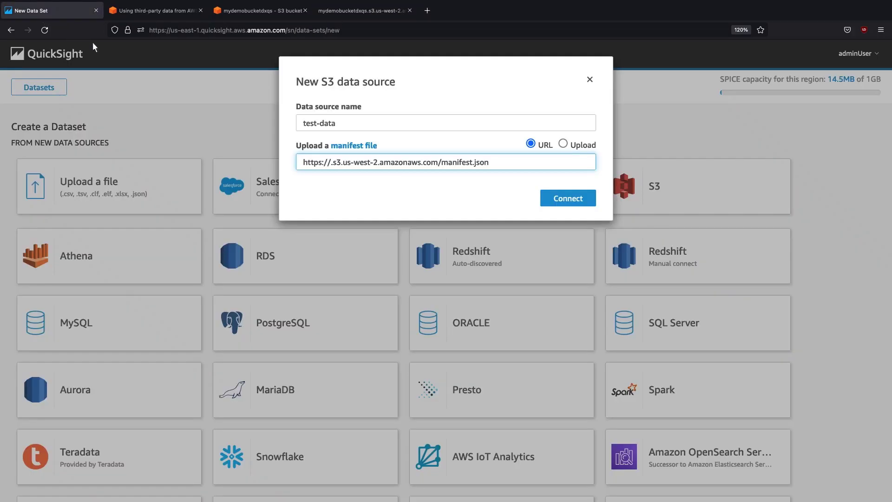
pyautogui.click(330, 162)
pyautogui.write('mydemobucketdxqs')
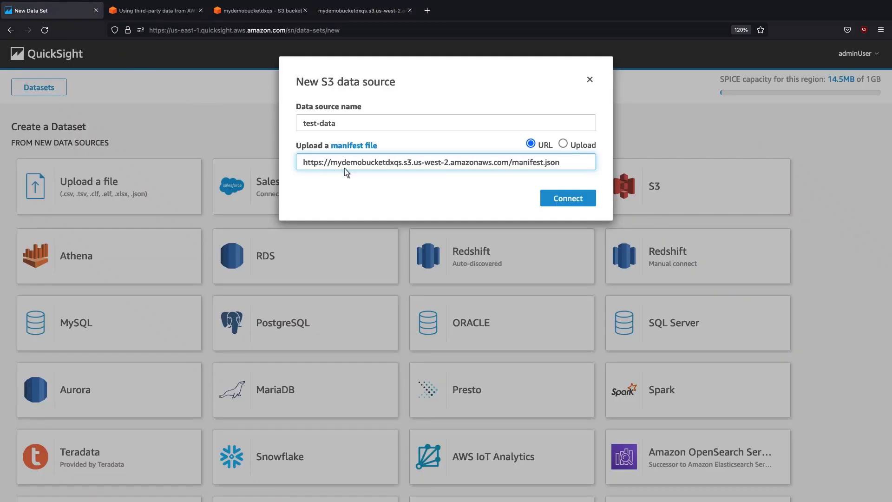
pyautogui.click(568, 201)
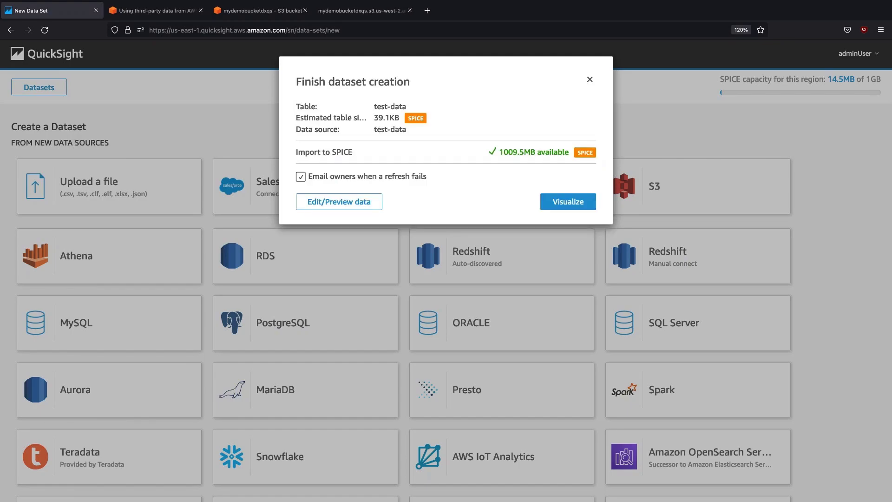
# Visualize the test-data dataset and build an AutoGraph chart from the ticker and esg fields.
pyautogui.click(570, 208)
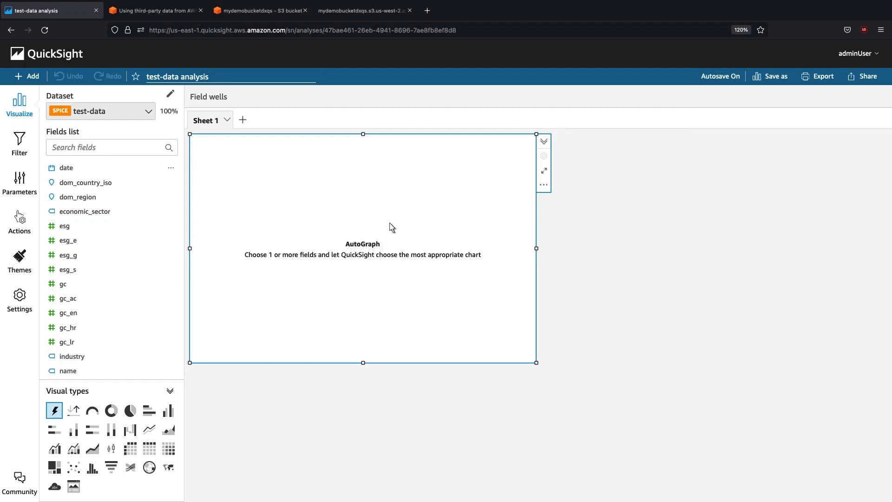
pyautogui.scroll(-1, 174, 246)
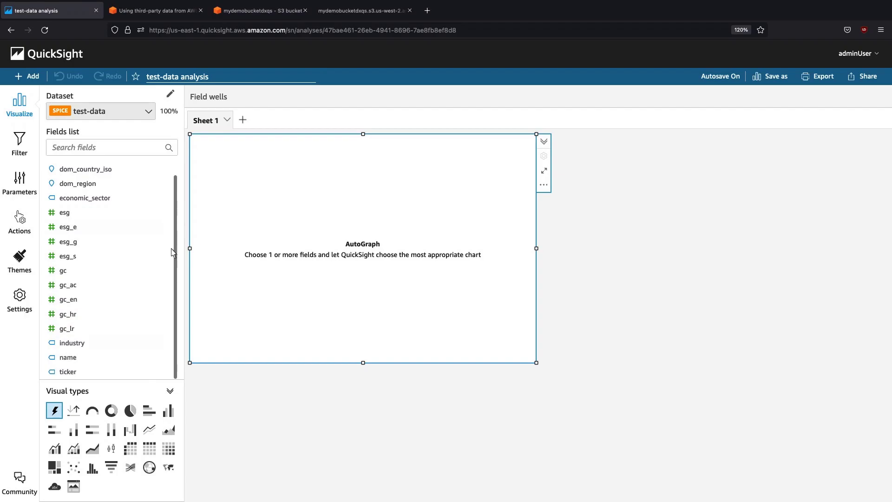
pyautogui.click(77, 373)
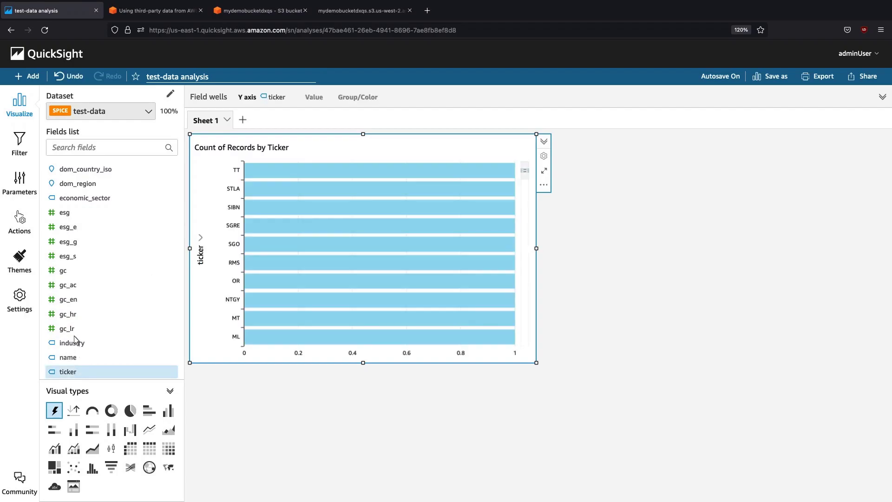
pyautogui.click(70, 213)
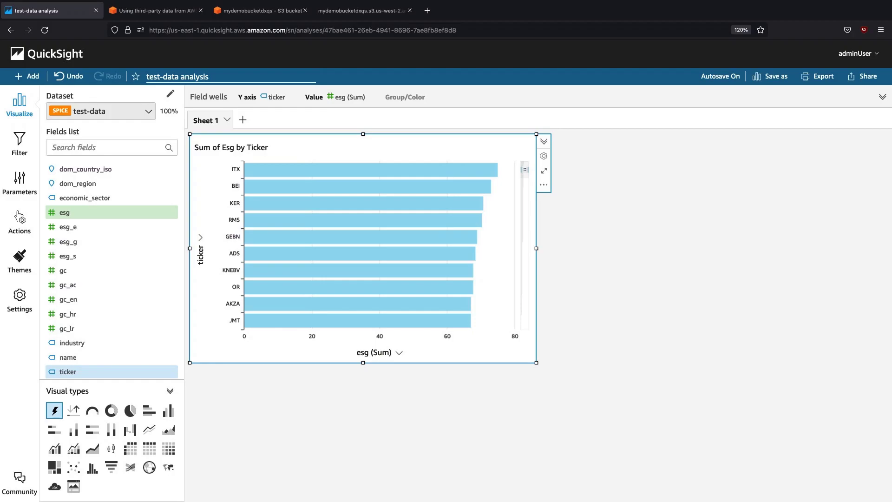
# Publish the analysis as a new dashboard named "ESG by Ticker".
pyautogui.click(866, 80)
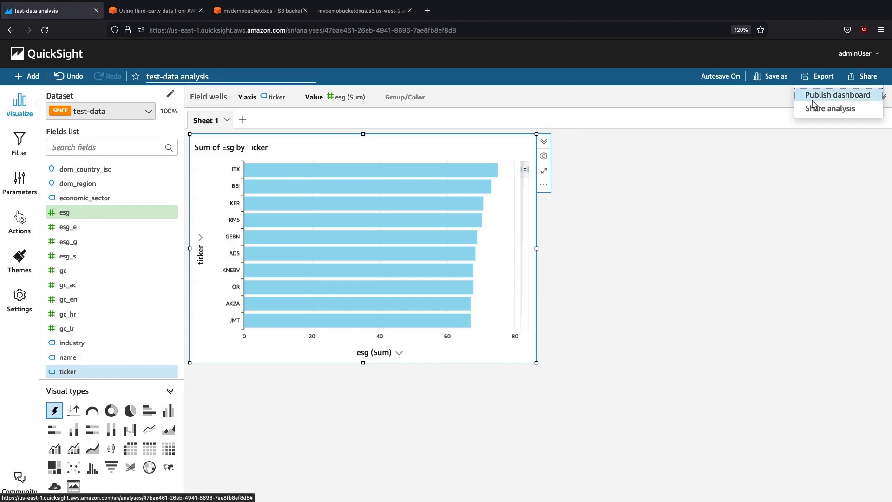
pyautogui.click(831, 95)
pyautogui.click(320, 132)
pyautogui.write('ESG by Ticker')
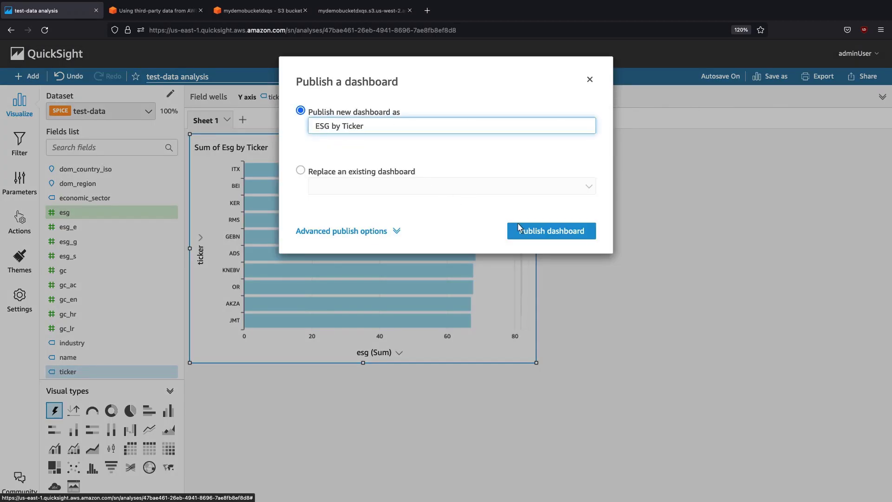
pyautogui.click(517, 227)
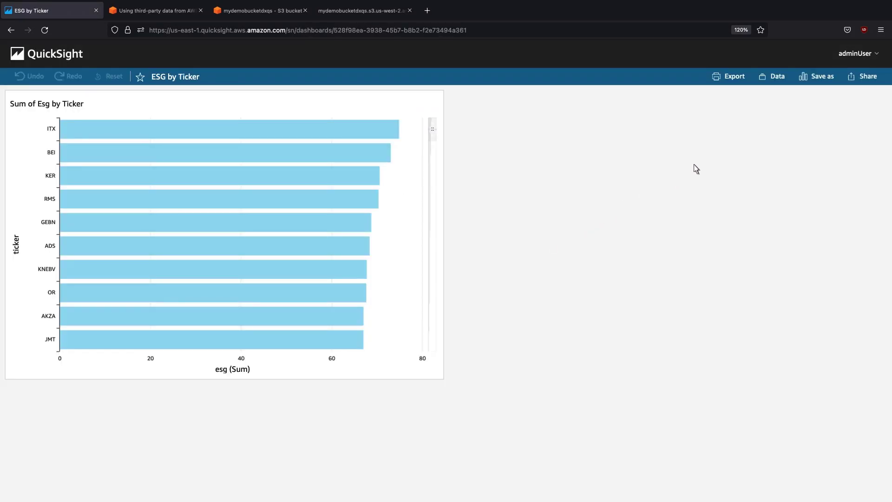
# Review the sharing options and permissions of the ESG by Ticker dashboard, and return to the dashboard.
pyautogui.click(864, 79)
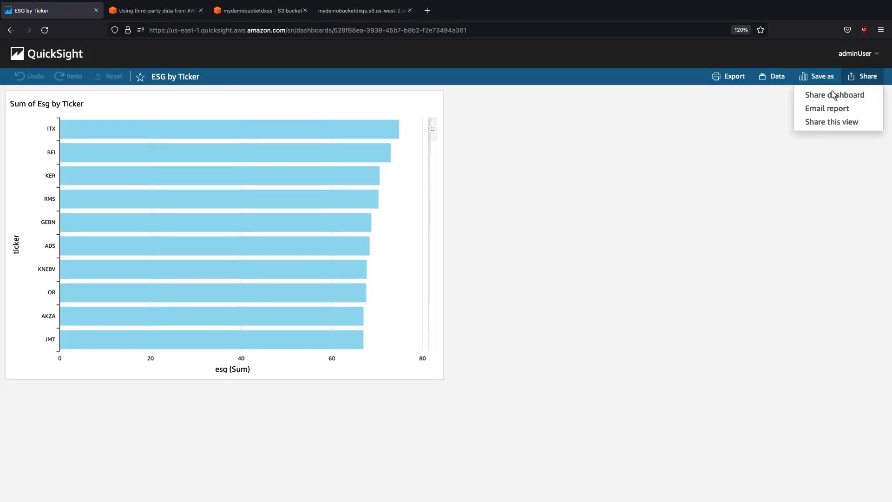
pyautogui.click(811, 96)
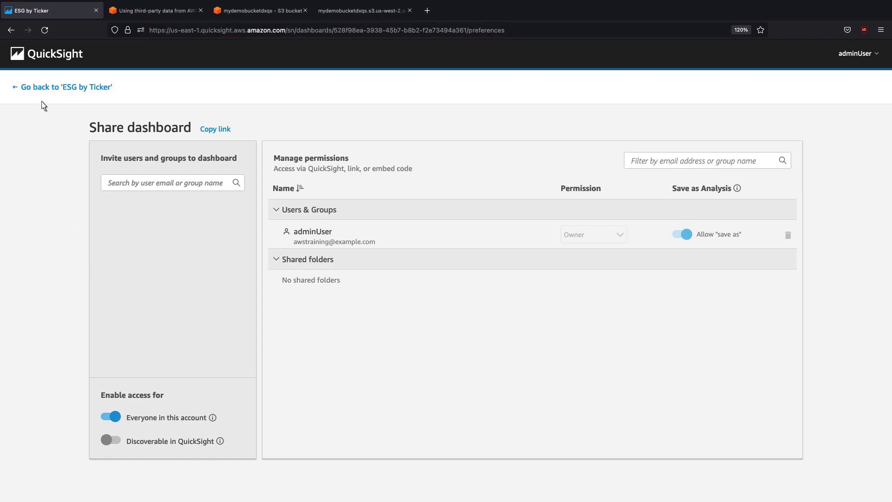
pyautogui.click(41, 87)
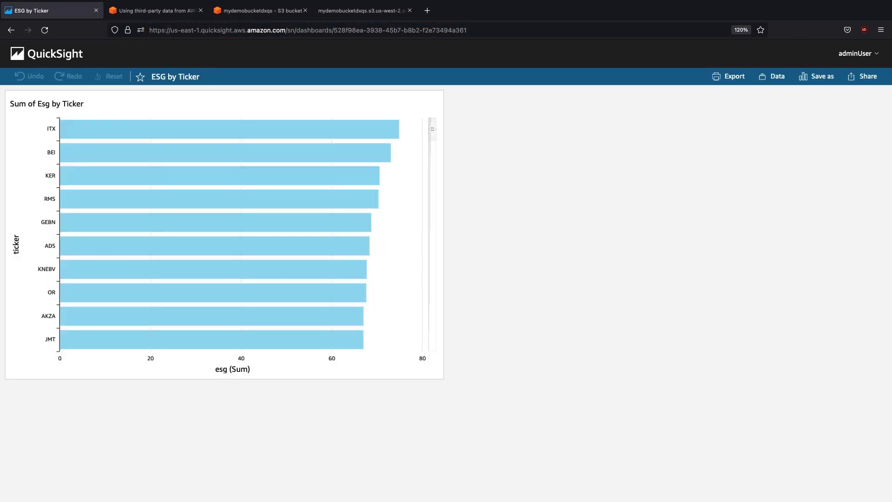